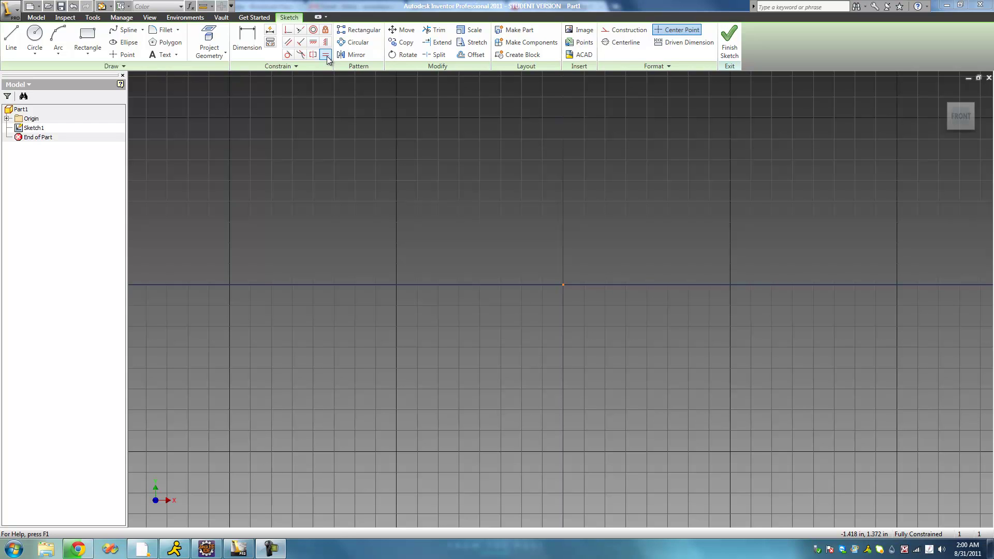
- Draw a large circle left of the origin and a much smaller circle to its right
{"action": "left_click", "coordinate": [35, 36]}
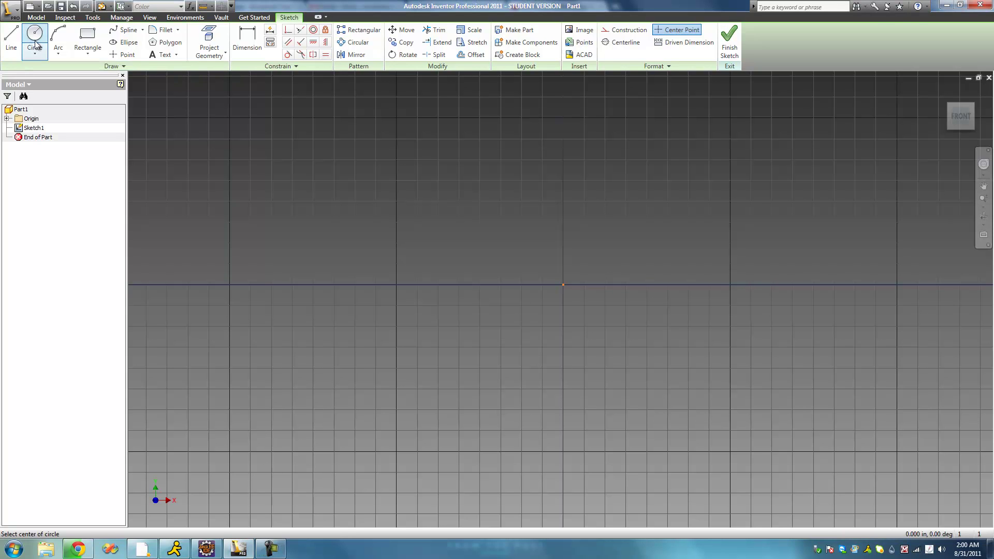
{"action": "left_click", "coordinate": [360, 317]}
{"action": "left_click", "coordinate": [241, 188]}
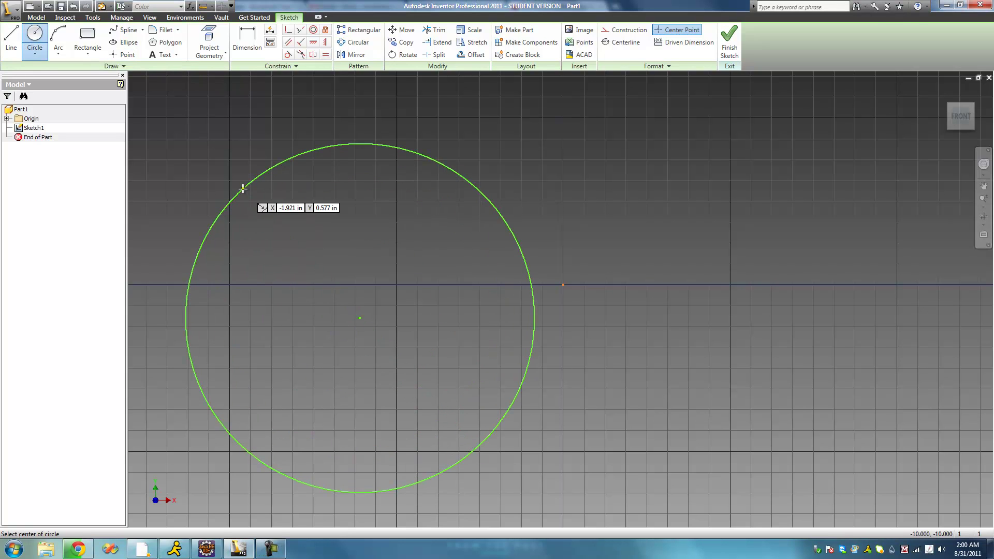
{"action": "right_click", "coordinate": [275, 192]}
{"action": "left_click", "coordinate": [290, 196]}
{"action": "left_click", "coordinate": [35, 36]}
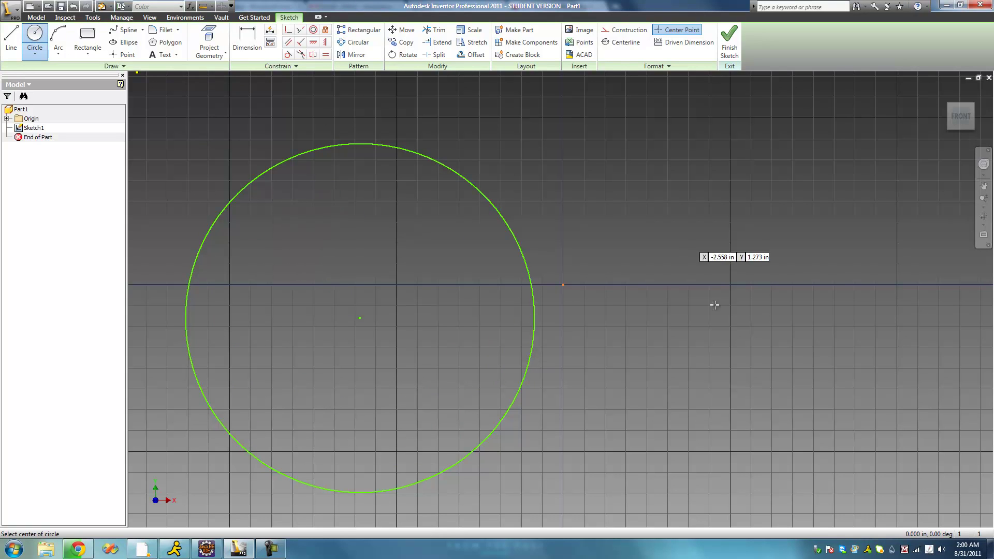
{"action": "left_click", "coordinate": [771, 296]}
{"action": "left_click", "coordinate": [738, 335]}
{"action": "right_click", "coordinate": [675, 237]}
{"action": "left_click", "coordinate": [688, 244]}
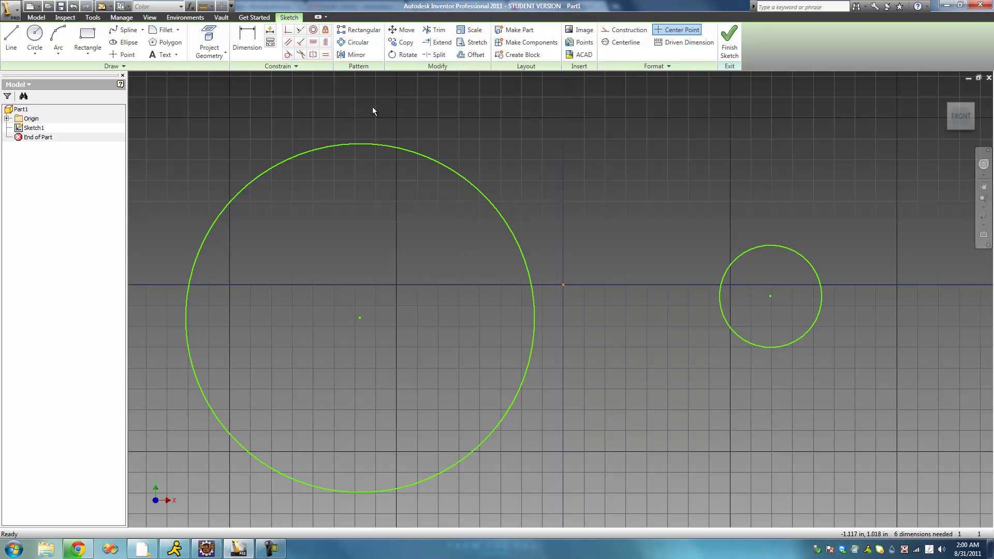
- Apply an Equal constraint so the small circle matches the large circle's size
{"action": "left_click", "coordinate": [326, 54]}
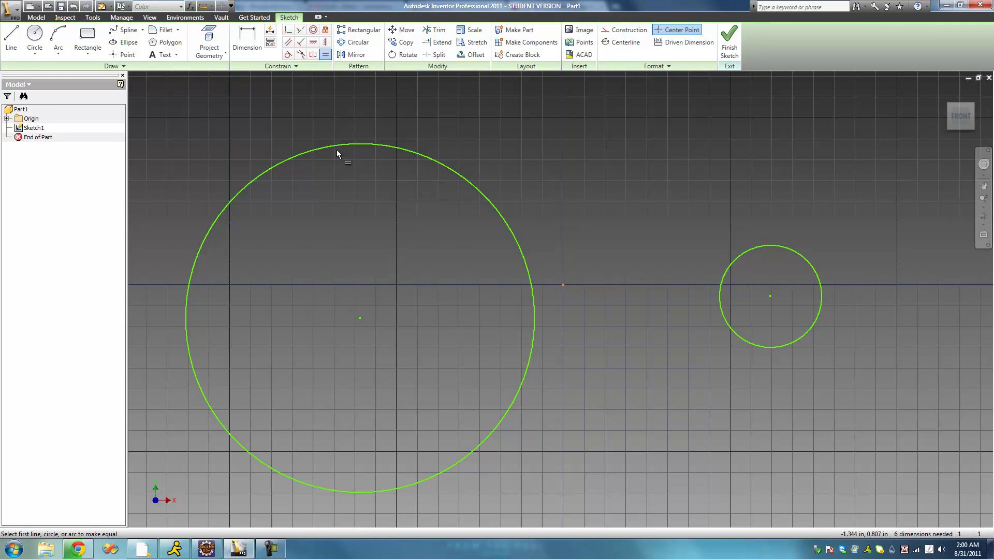
{"action": "left_click", "coordinate": [320, 150]}
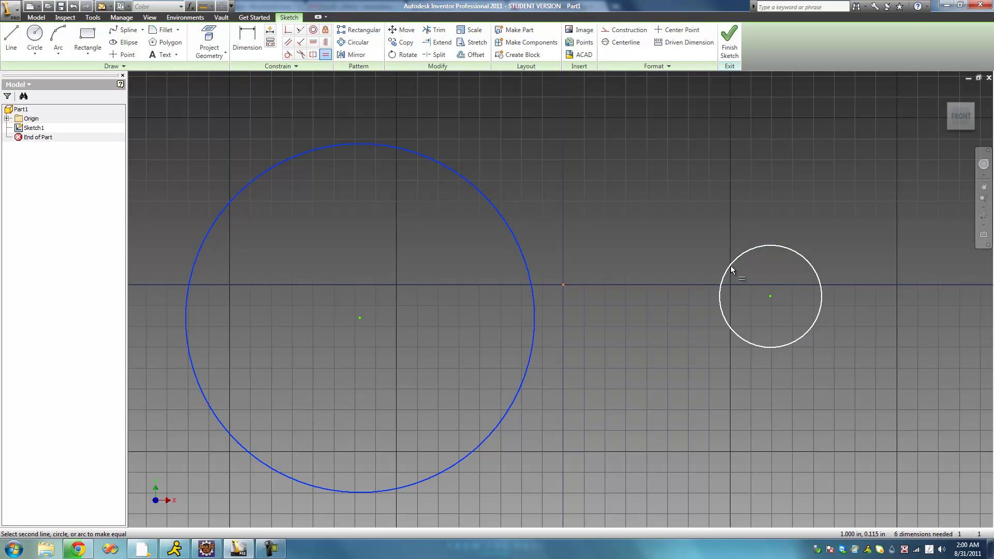
{"action": "left_click", "coordinate": [720, 290]}
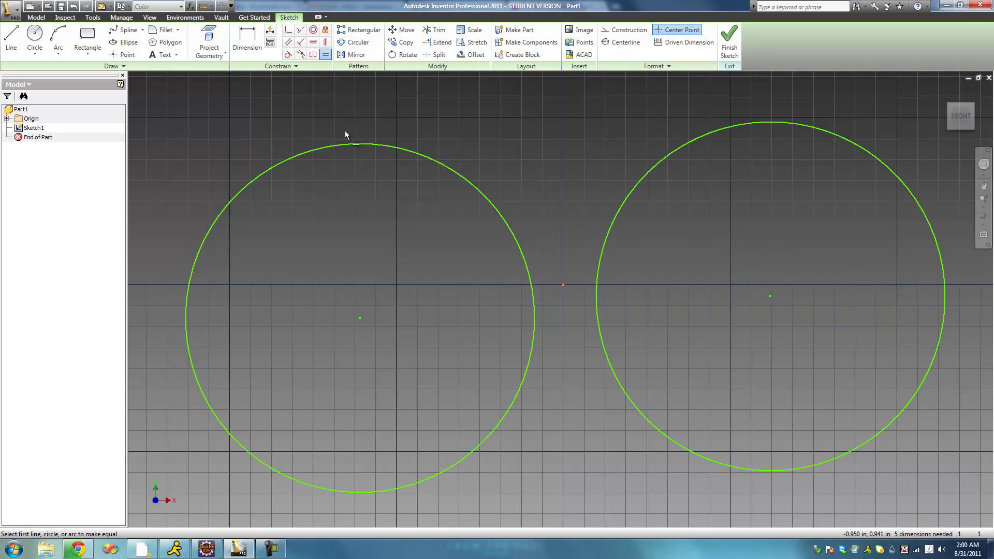
{"action": "right_click", "coordinate": [527, 198]}
{"action": "left_click", "coordinate": [541, 202]}
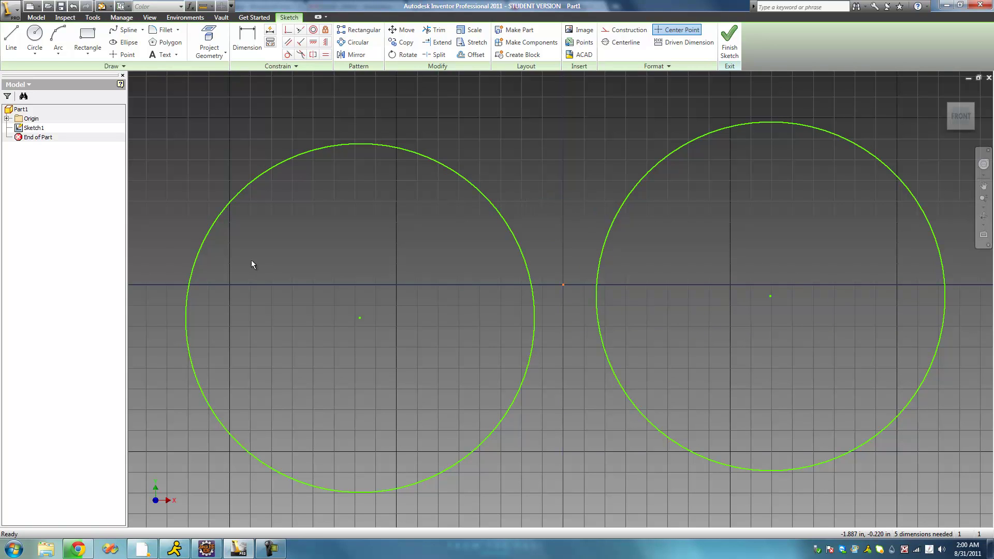
- Window-select and delete the right circle, then the left circle
{"action": "left_click_drag", "start_coordinate": [912, 461], "coordinate": [720, 340]}
{"action": "key", "text": "Delete"}
{"action": "left_click_drag", "start_coordinate": [532, 424], "coordinate": [379, 347]}
{"action": "key", "text": "Delete"}
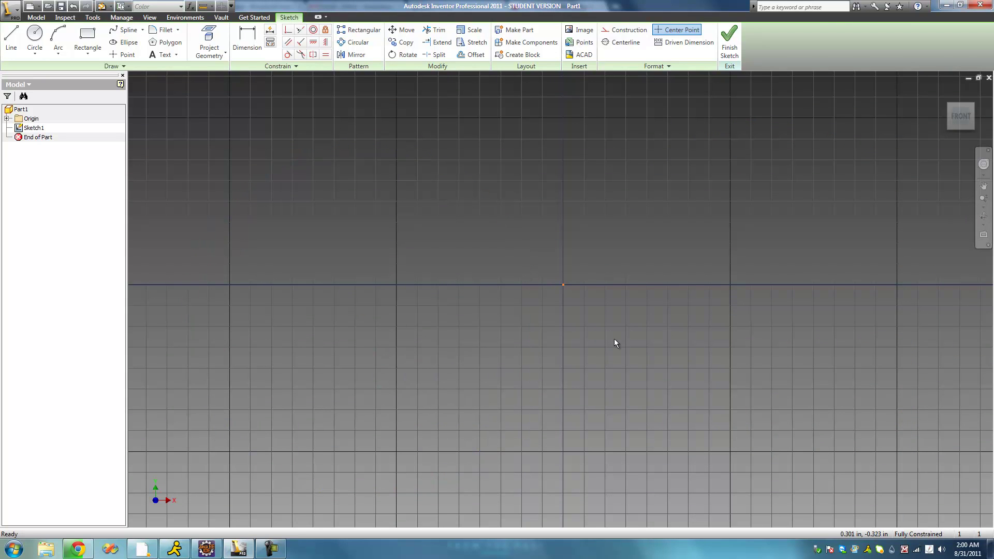
- Draw a new large circle left of the origin and a small circle further right
{"action": "key", "text": "c"}
{"action": "left_click", "coordinate": [402, 297]}
{"action": "left_click", "coordinate": [259, 255]}
{"action": "right_click", "coordinate": [688, 255]}
{"action": "left_click", "coordinate": [717, 261]}
{"action": "left_click", "coordinate": [35, 39]}
{"action": "left_click", "coordinate": [753, 294]}
{"action": "left_click", "coordinate": [702, 270]}
{"action": "right_click", "coordinate": [699, 257]}
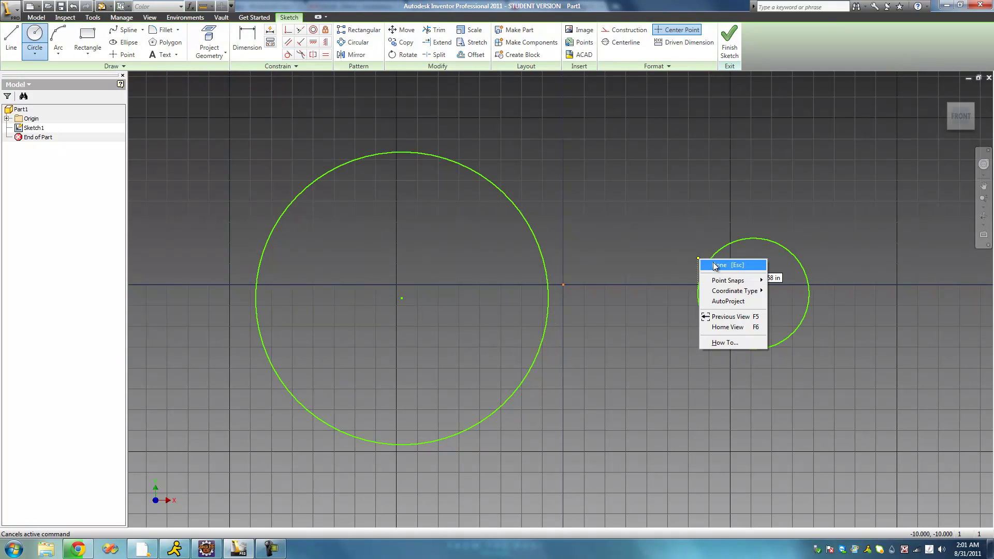
{"action": "left_click", "coordinate": [717, 264]}
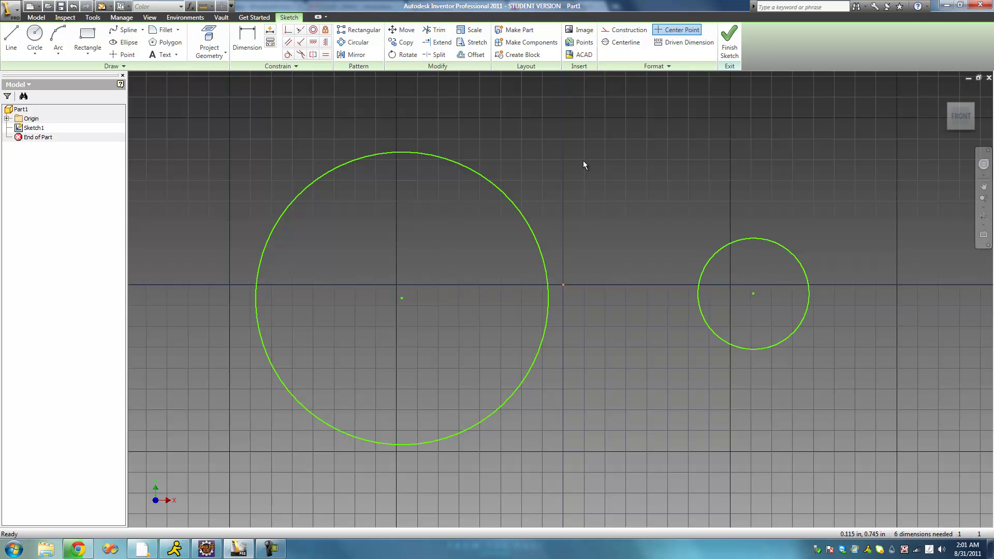
- Apply a Fix constraint to the small right-hand circle, cutting needed dimensions from 6 to 3
{"action": "left_click", "coordinate": [327, 31]}
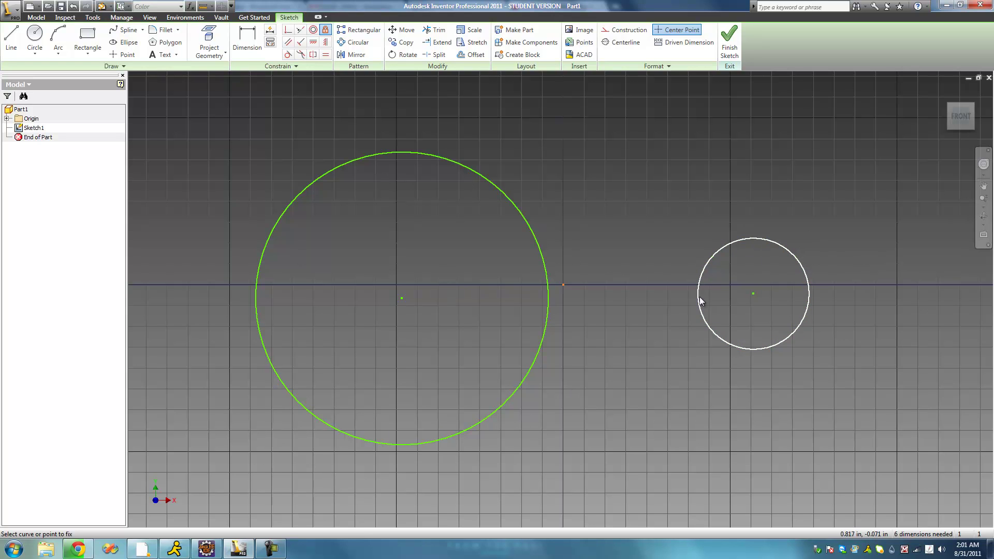
{"action": "left_click", "coordinate": [704, 314]}
{"action": "right_click", "coordinate": [637, 239]}
{"action": "left_click", "coordinate": [652, 243]}
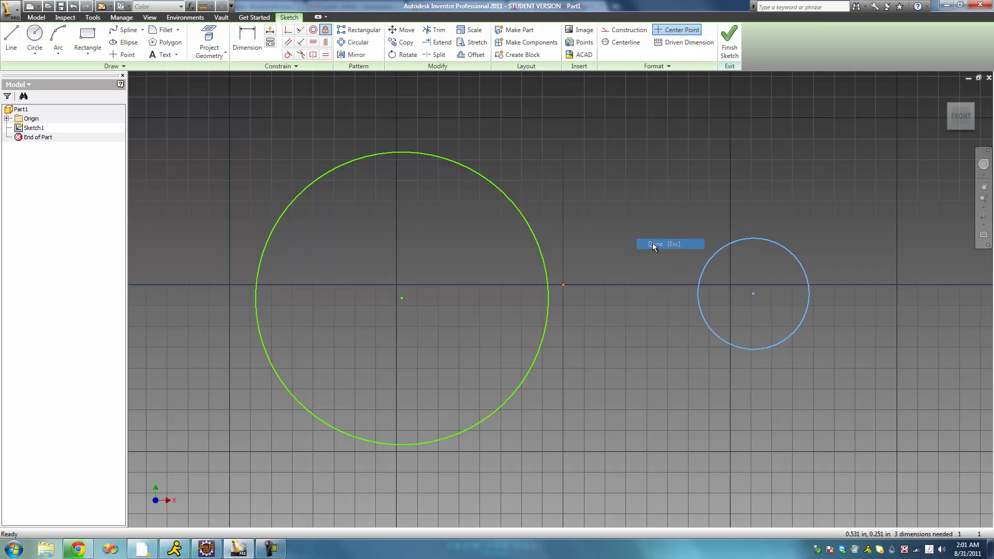
- Apply an Equal constraint between the large circle and the fixed small circle
{"action": "left_click", "coordinate": [325, 55]}
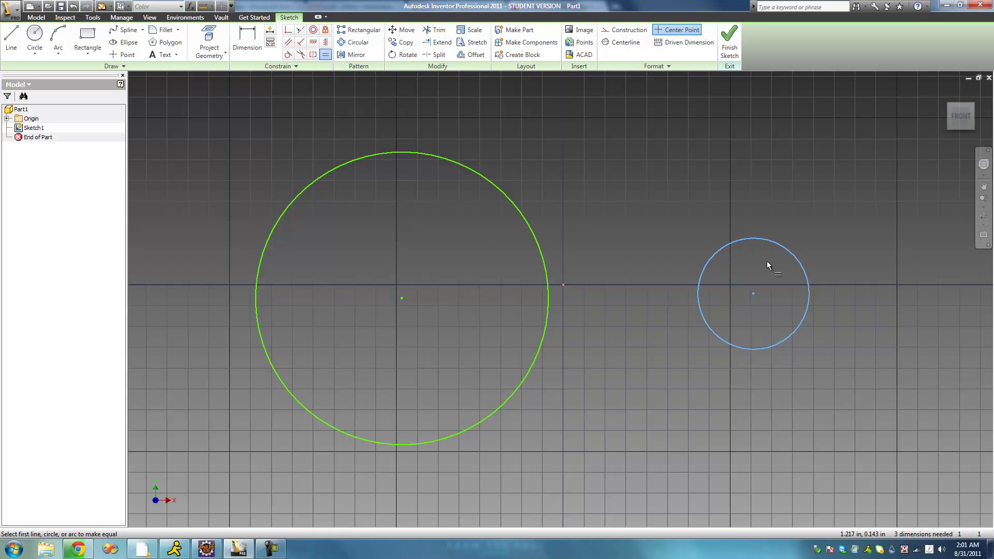
{"action": "left_click", "coordinate": [439, 154]}
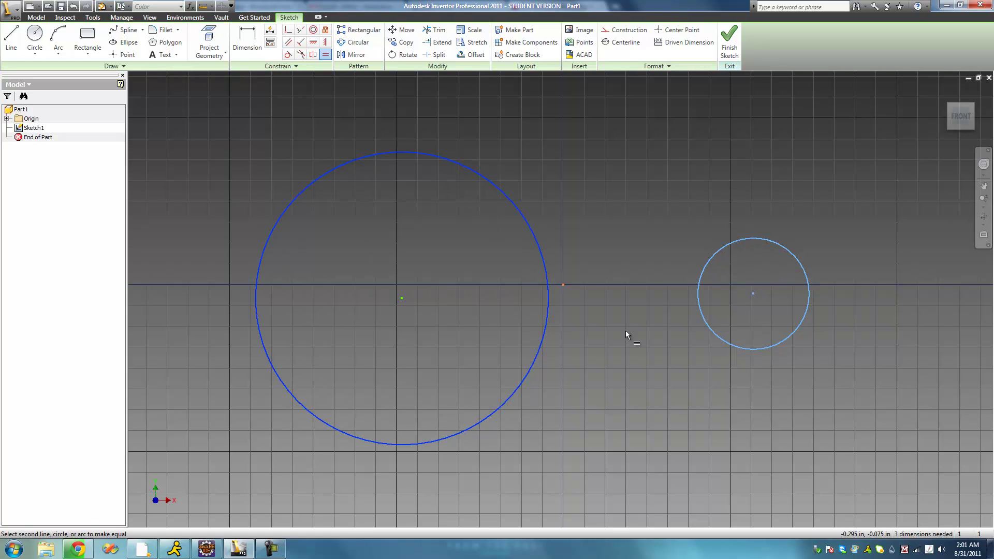
{"action": "left_click", "coordinate": [716, 253]}
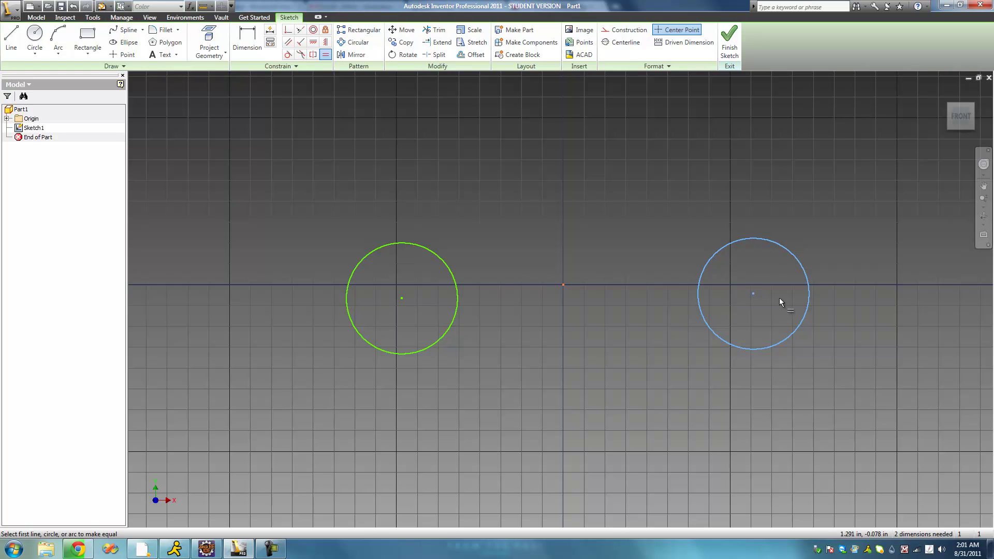
{"action": "right_click", "coordinate": [579, 257]}
{"action": "left_click", "coordinate": [598, 263]}
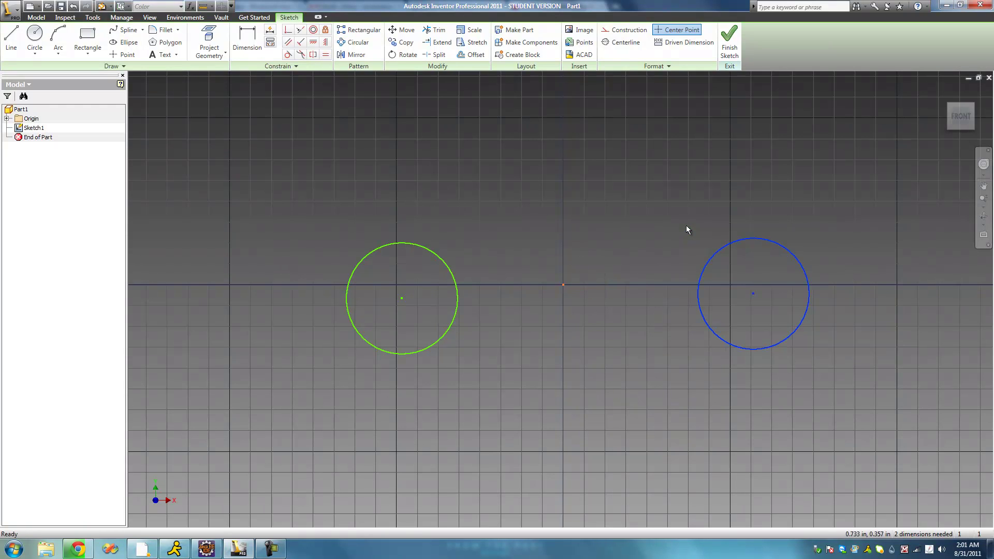
- Delete the fixed small circle and the remaining circle, leaving Sketch1 empty
{"action": "key", "text": "Delete"}
{"action": "left_click_drag", "start_coordinate": [464, 355], "coordinate": [351, 256]}
{"action": "key", "text": "Delete"}
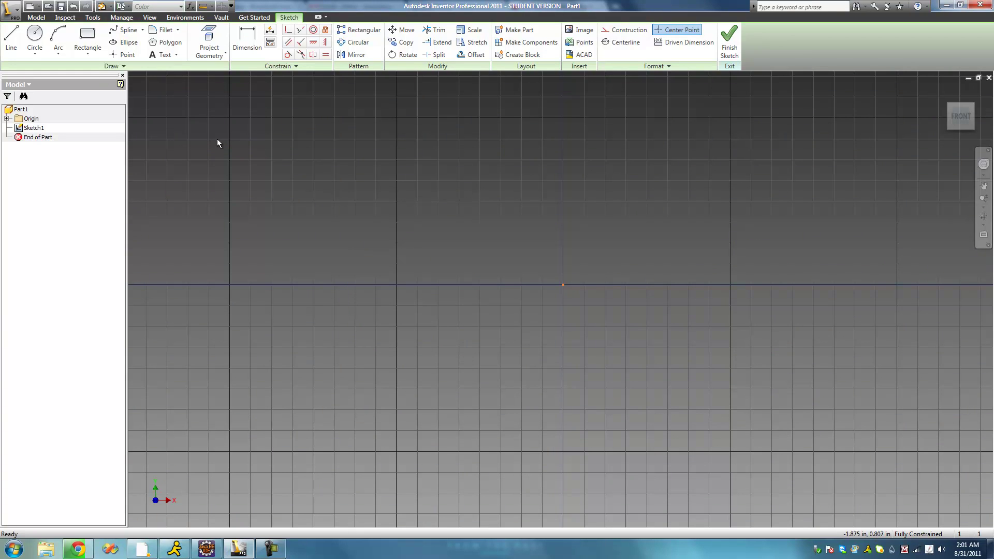
- Draw a long slanted line and a separate short slanted line to its right
{"action": "left_click", "coordinate": [11, 39]}
{"action": "left_click", "coordinate": [250, 272]}
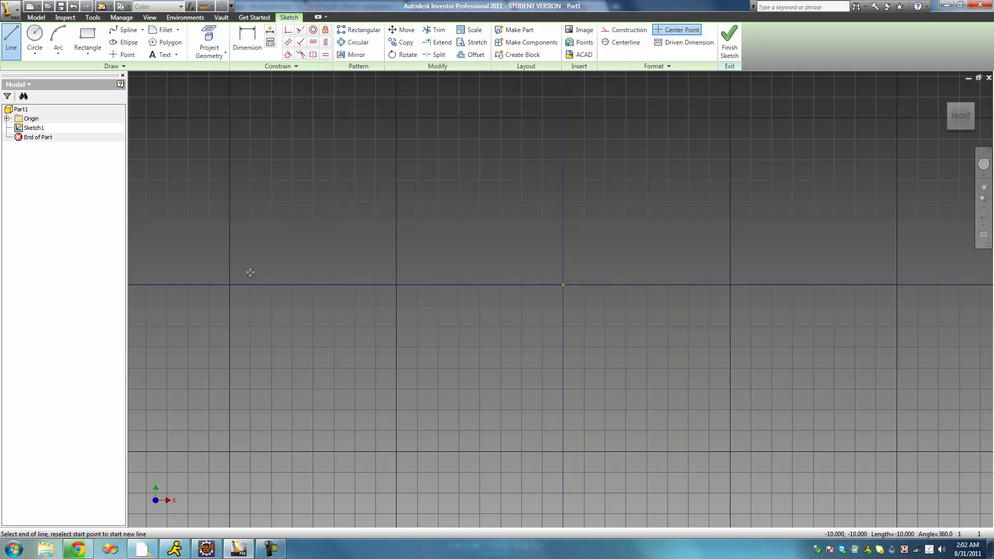
{"action": "left_click", "coordinate": [459, 125]}
{"action": "right_click", "coordinate": [468, 130]}
{"action": "left_click", "coordinate": [533, 150]}
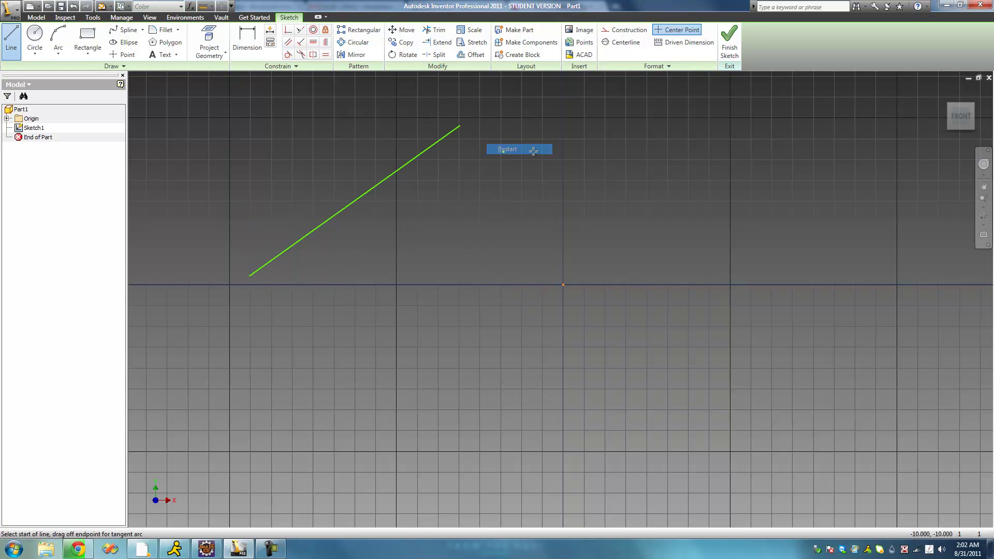
{"action": "left_click", "coordinate": [417, 286]}
{"action": "left_click", "coordinate": [452, 256]}
{"action": "right_click", "coordinate": [494, 244]}
{"action": "left_click", "coordinate": [515, 248]}
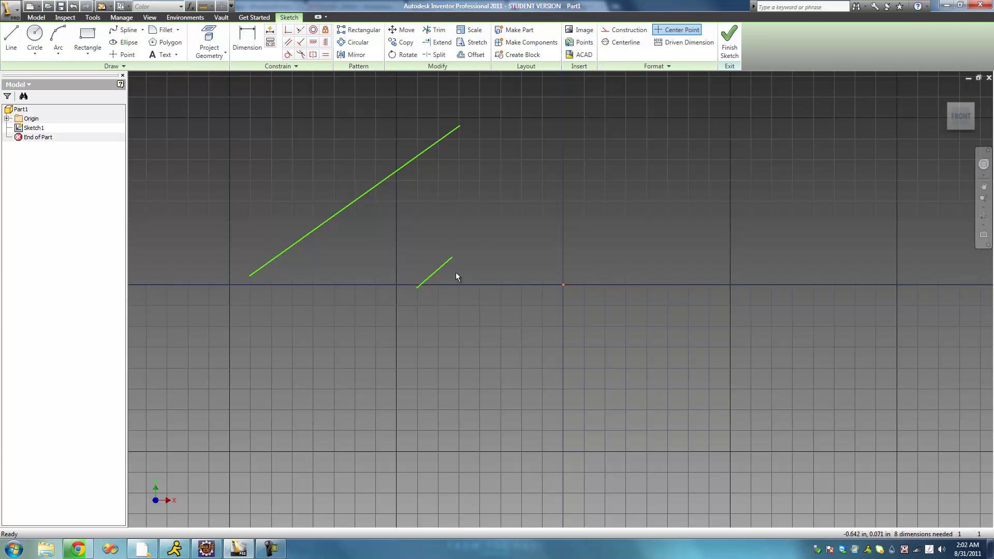
- Apply an Equal constraint so the short line matches the long line's length
{"action": "left_click", "coordinate": [326, 54]}
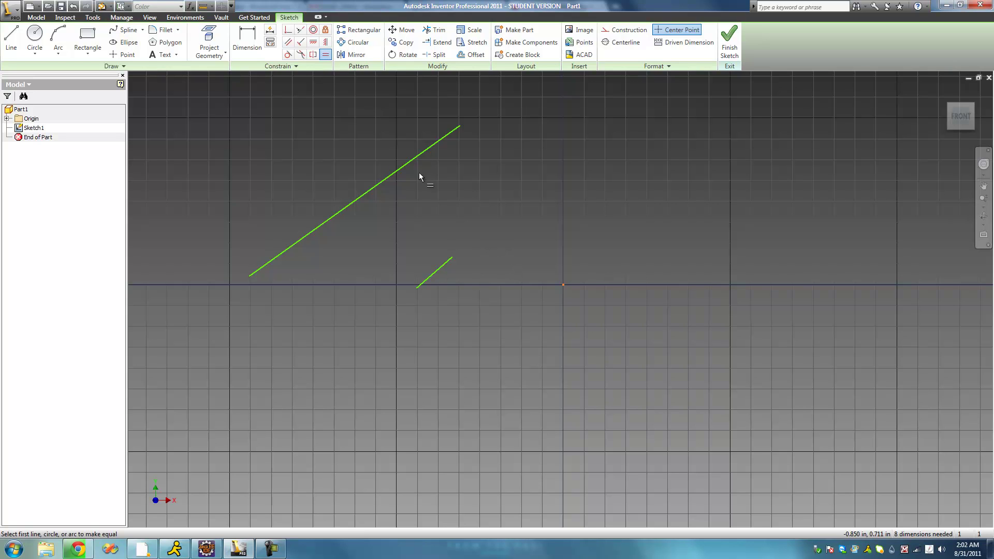
{"action": "left_click", "coordinate": [406, 168]}
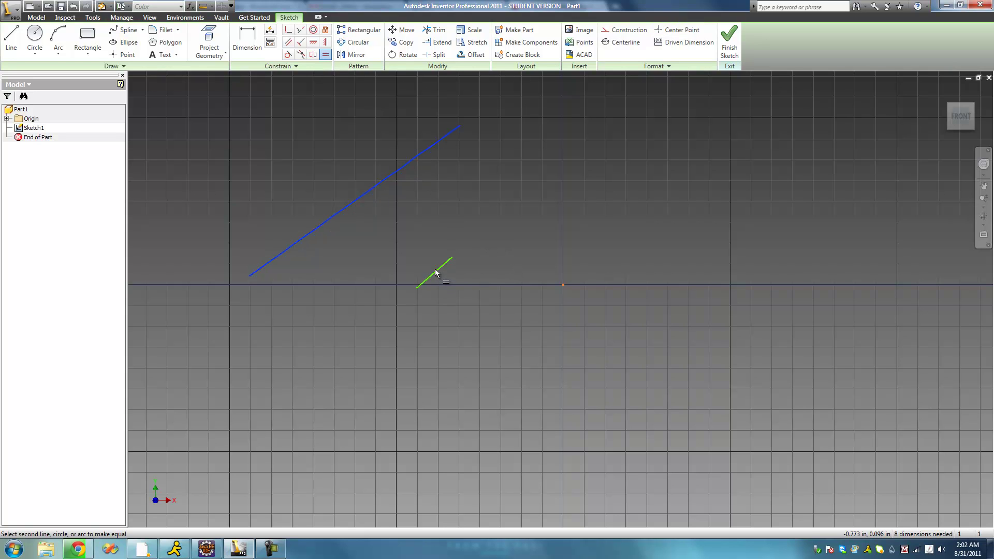
{"action": "left_click", "coordinate": [436, 270]}
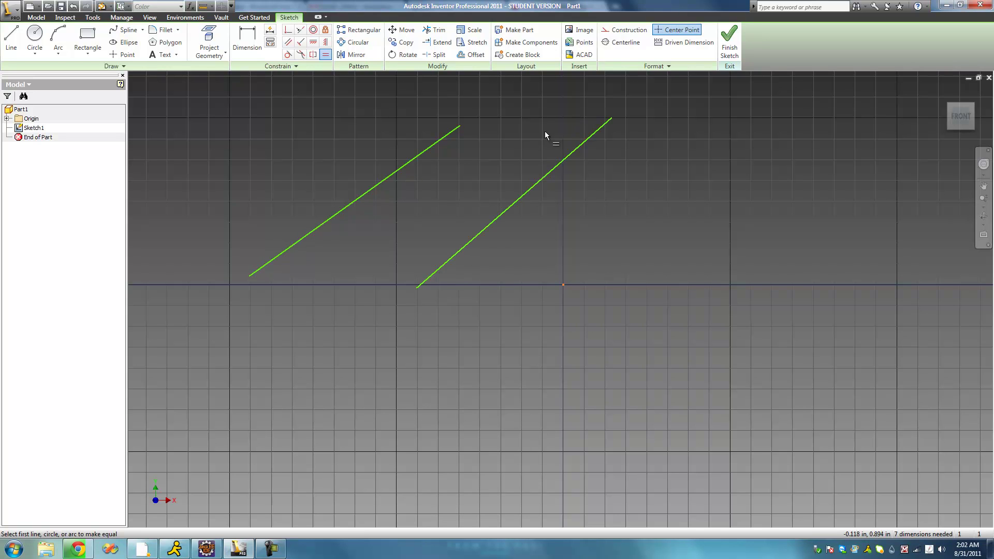
{"action": "right_click", "coordinate": [372, 119]}
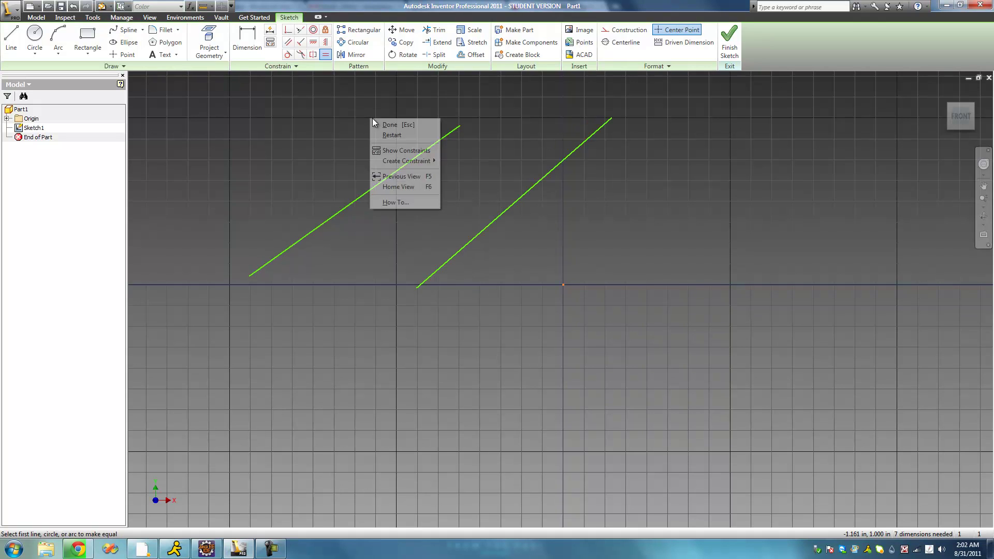
{"action": "left_click", "coordinate": [389, 125]}
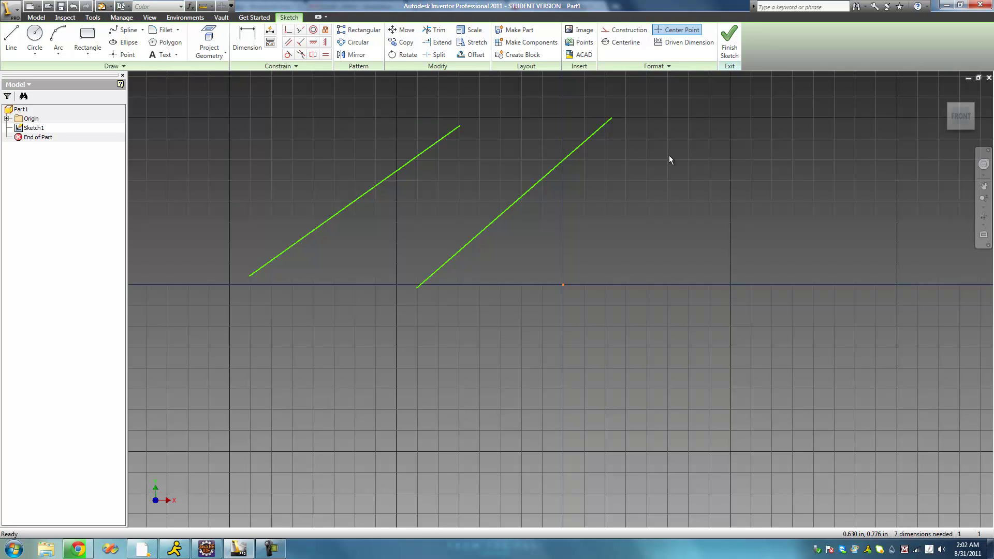
{"action": "left_click_drag", "start_coordinate": [559, 225], "coordinate": [293, 161]}
{"action": "key", "text": "Delete"}
{"action": "key", "text": "l"}
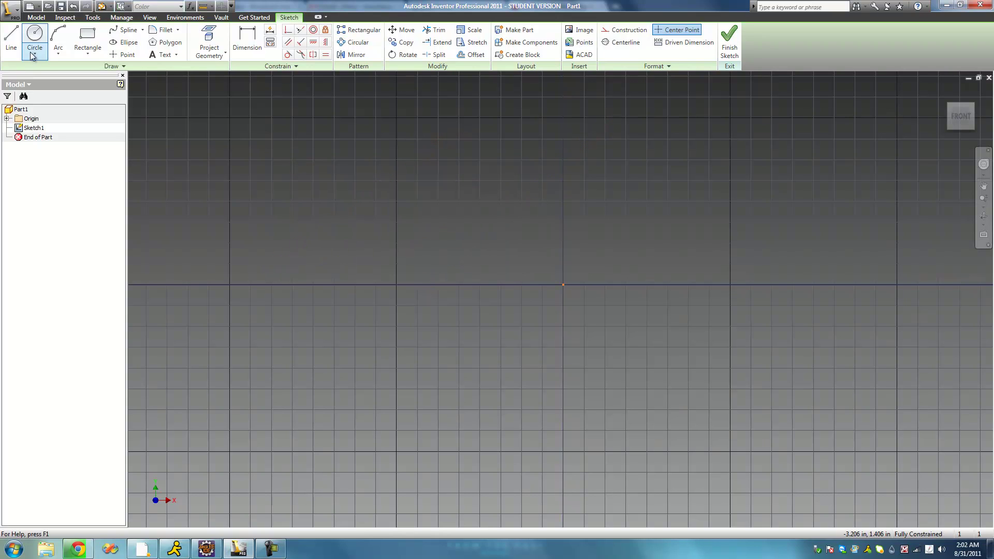
{"action": "left_click", "coordinate": [254, 267]}
{"action": "left_click", "coordinate": [377, 132]}
{"action": "right_click", "coordinate": [394, 133]}
{"action": "left_click", "coordinate": [439, 151]}
{"action": "left_click", "coordinate": [357, 267]}
{"action": "left_click", "coordinate": [393, 228]}
{"action": "right_click", "coordinate": [415, 223]}
{"action": "left_click", "coordinate": [433, 230]}
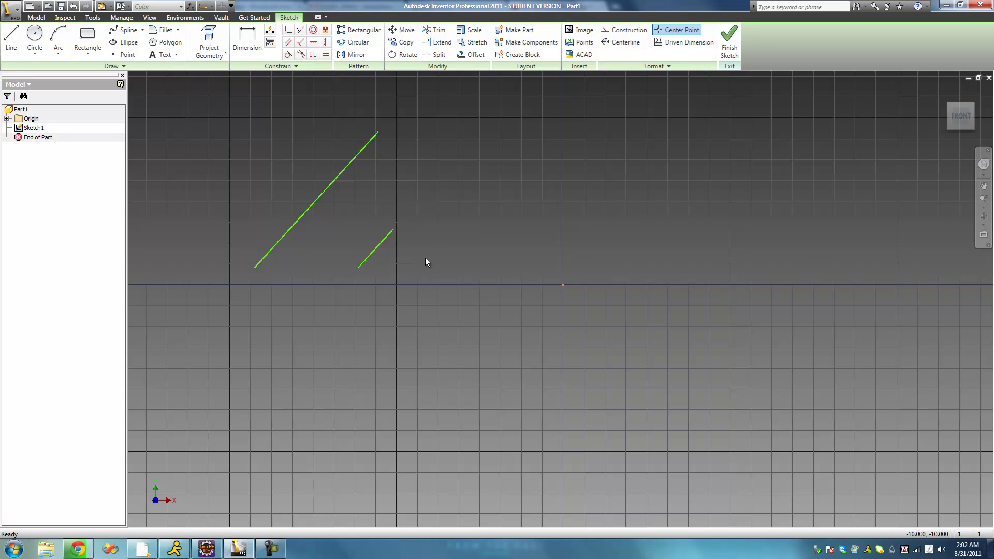
{"action": "left_click", "coordinate": [391, 231]}
{"action": "left_click", "coordinate": [469, 234]}
- Fix the short line's lower and upper endpoints, cutting needed dimensions from 7 to 3
{"action": "left_click", "coordinate": [326, 30]}
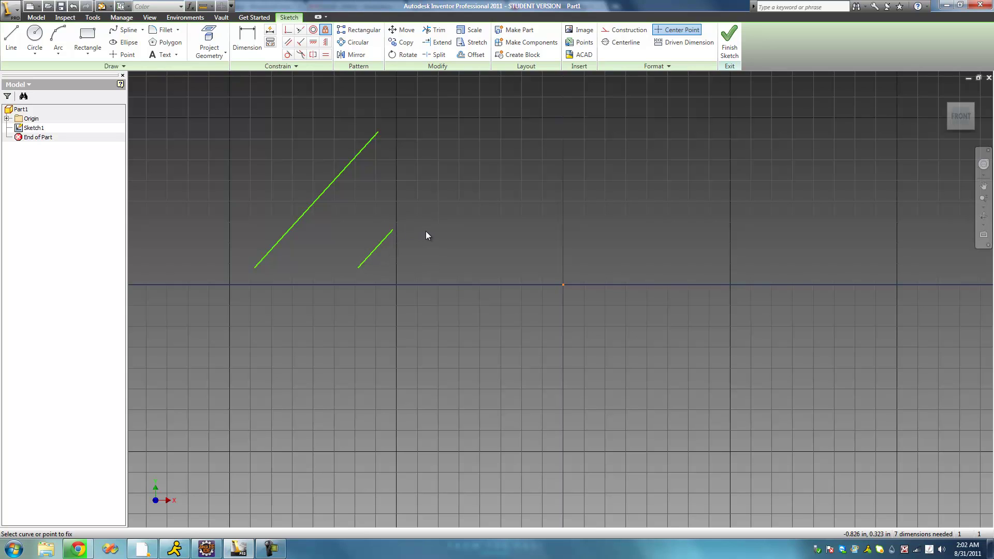
{"action": "left_click", "coordinate": [357, 268]}
{"action": "left_click", "coordinate": [393, 229]}
{"action": "right_click", "coordinate": [384, 259]}
{"action": "left_click", "coordinate": [414, 263]}
- Apply an Equal constraint so the long line shrinks to the fixed short line's length
{"action": "left_click", "coordinate": [325, 54]}
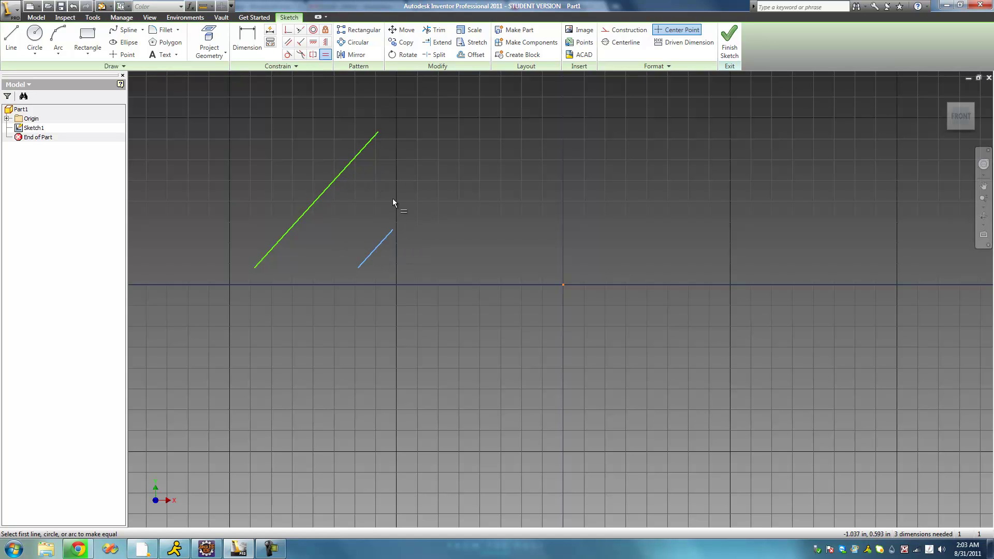
{"action": "left_click", "coordinate": [380, 248]}
{"action": "left_click", "coordinate": [334, 182]}
{"action": "right_click", "coordinate": [304, 181]}
{"action": "left_click", "coordinate": [332, 182]}
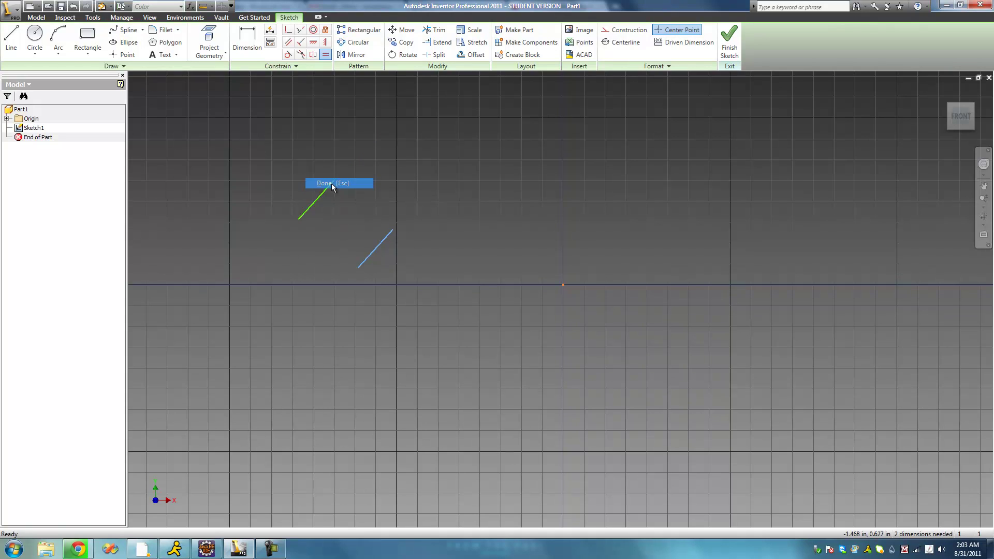
- Window-select the upper and lower lines and delete them both
{"action": "left_click_drag", "start_coordinate": [333, 207], "coordinate": [302, 181]}
{"action": "left_click_drag", "start_coordinate": [388, 259], "coordinate": [324, 272]}
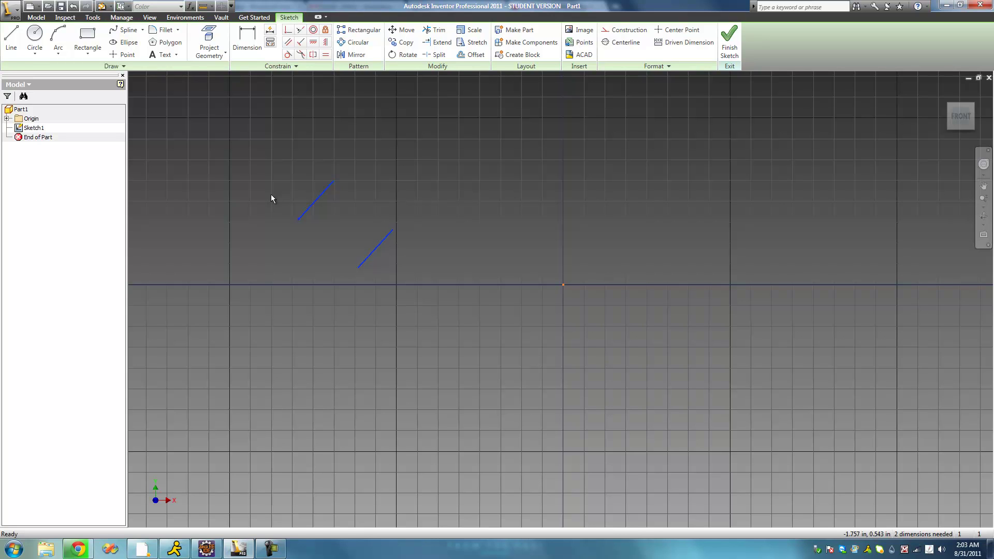
{"action": "key", "text": "Delete"}
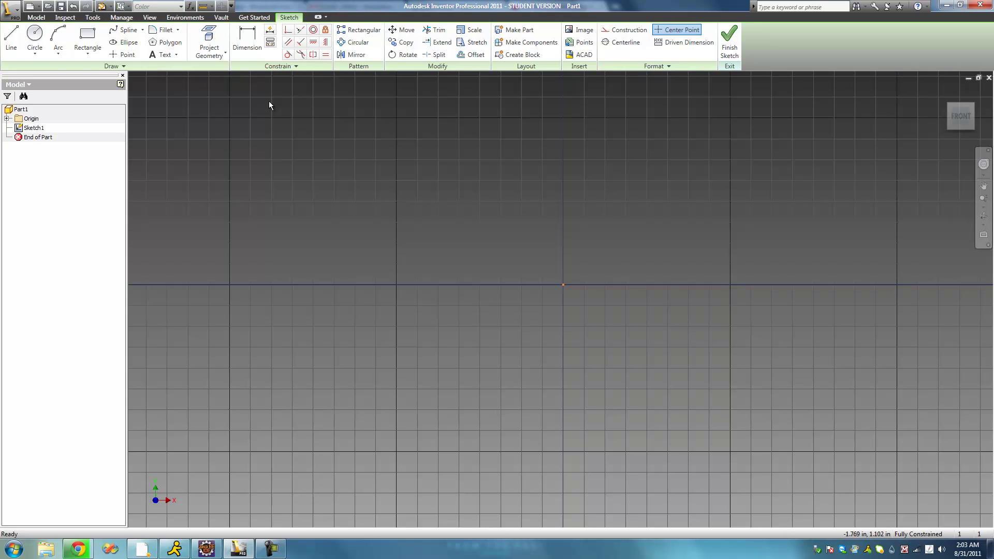
- Draw a large circle with its centre left of the origin
{"action": "left_click", "coordinate": [35, 37]}
{"action": "left_click", "coordinate": [424, 297]}
{"action": "left_click", "coordinate": [291, 224]}
- Draw a single slanted line just beyond the circle's upper right edge
{"action": "right_click", "coordinate": [297, 221]}
{"action": "left_click", "coordinate": [331, 224]}
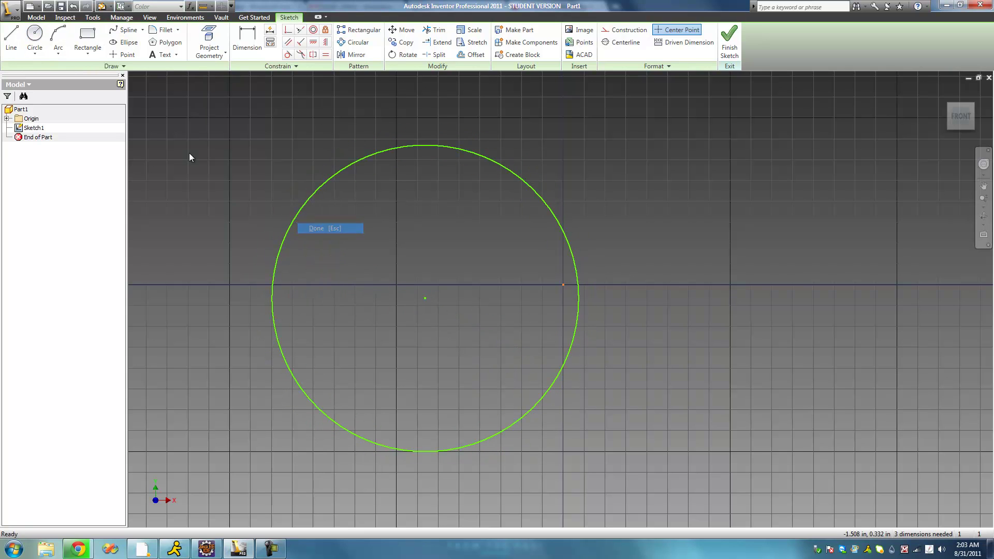
{"action": "left_click", "coordinate": [624, 293]}
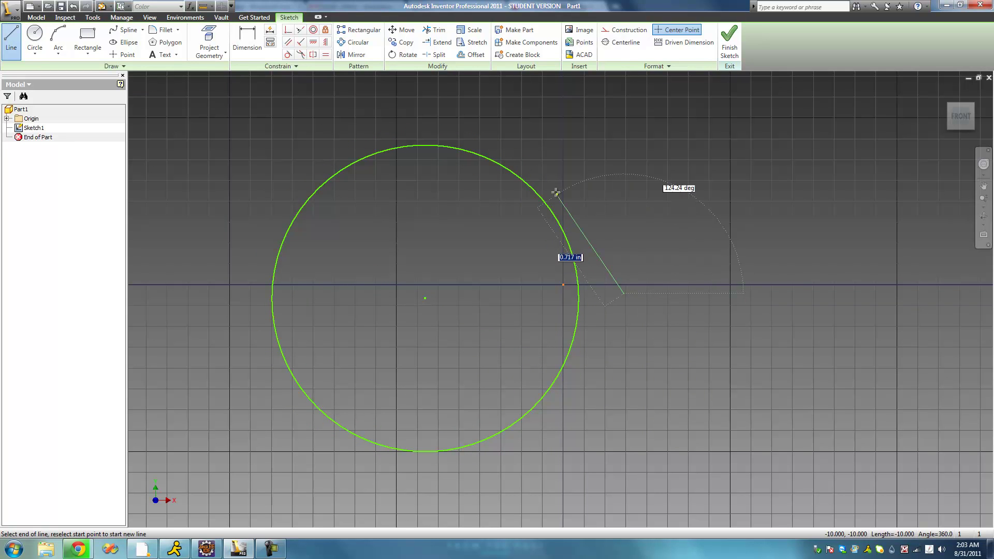
{"action": "left_click", "coordinate": [535, 130]}
{"action": "right_click", "coordinate": [623, 172]}
{"action": "left_click", "coordinate": [641, 179]}
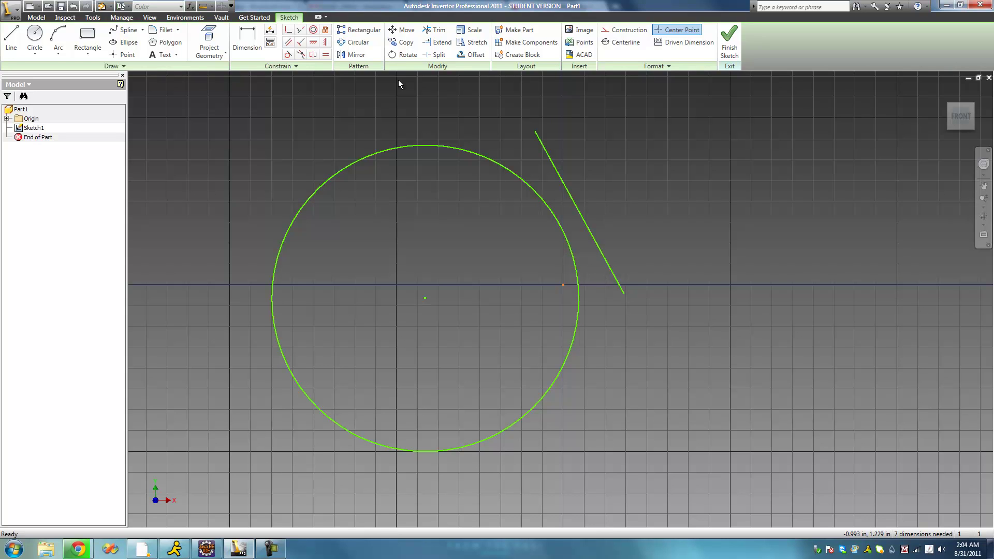
- Apply a Tangent constraint between the slanted line and the circle, lowering needed dimensions to 6
{"action": "left_click", "coordinate": [292, 57]}
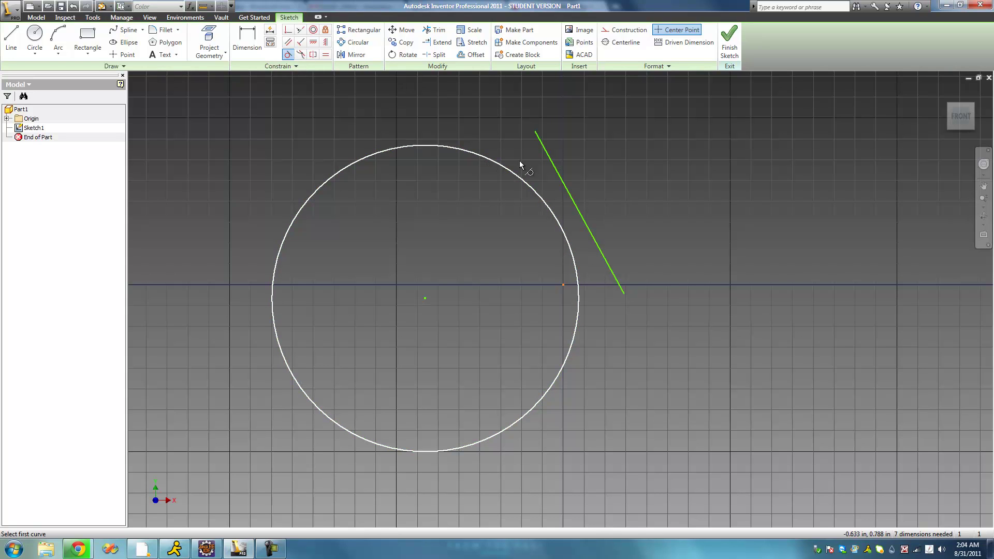
{"action": "left_click", "coordinate": [560, 185]}
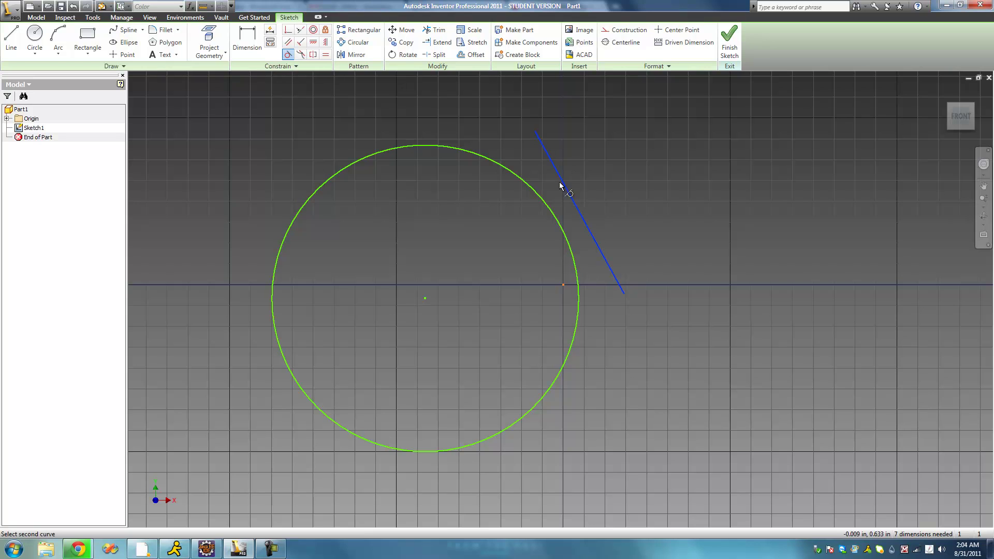
{"action": "left_click", "coordinate": [534, 194]}
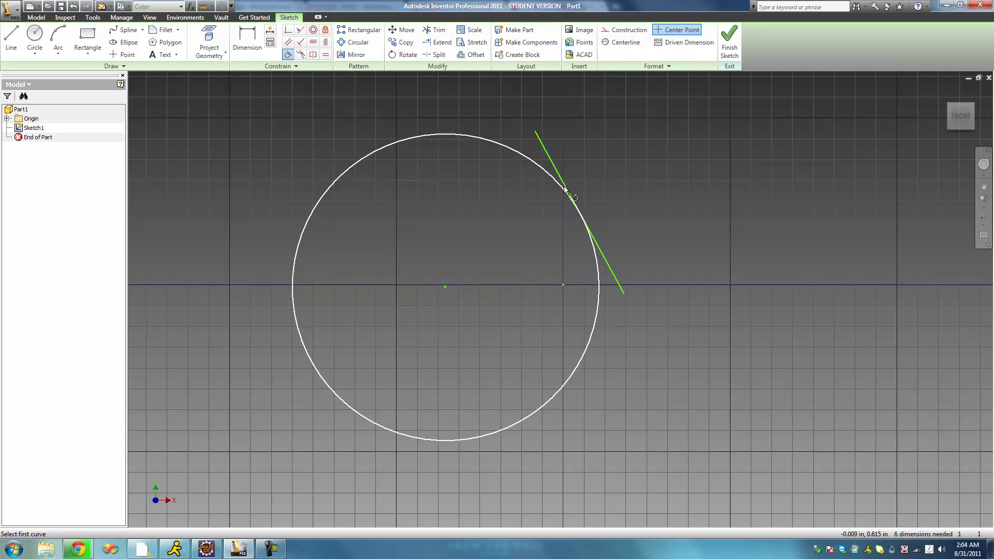
{"action": "scroll", "coordinate": [581, 212], "scroll_direction": "down", "scroll_amount": 5}
{"action": "scroll", "coordinate": [577, 208], "scroll_direction": "down", "scroll_amount": 5}
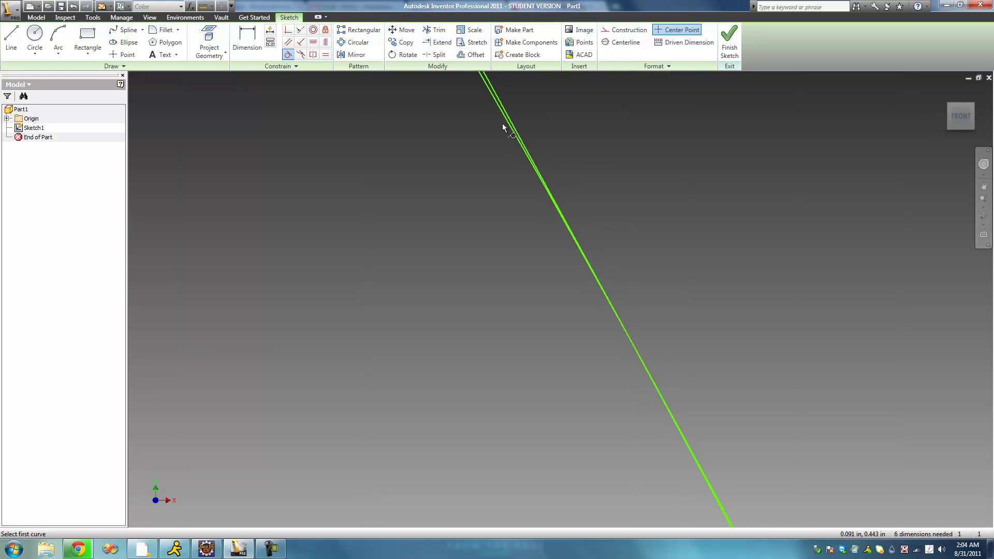
{"action": "scroll", "coordinate": [635, 359], "scroll_direction": "up", "scroll_amount": 5}
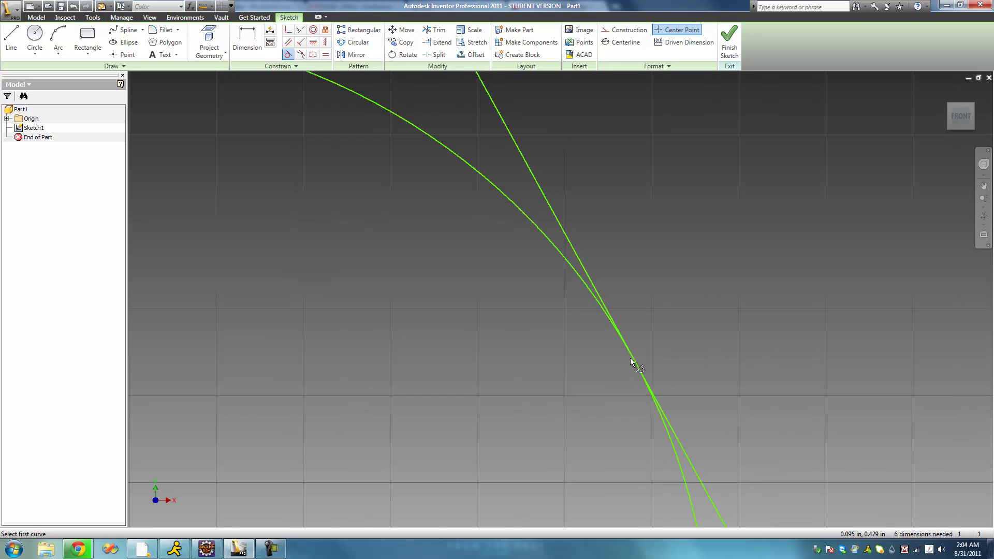
{"action": "right_click", "coordinate": [478, 261]}
{"action": "left_click", "coordinate": [513, 268]}
- Pan the view to recentre the circle, then window-select the circle and tangent line
{"action": "left_click", "coordinate": [984, 185]}
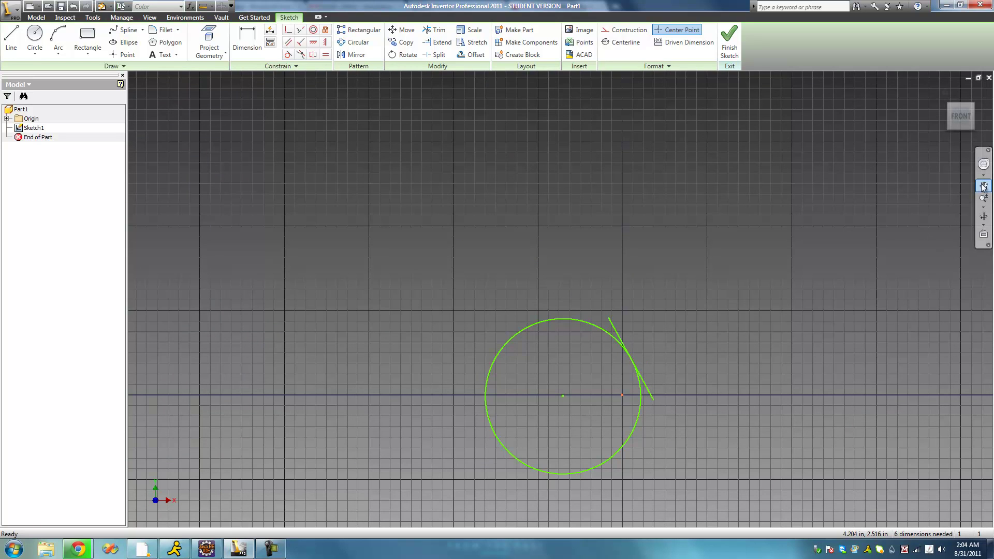
{"action": "left_click_drag", "start_coordinate": [683, 322], "coordinate": [595, 243]}
{"action": "right_click", "coordinate": [595, 243]}
{"action": "left_click", "coordinate": [614, 252]}
{"action": "left_click_drag", "start_coordinate": [574, 285], "coordinate": [433, 245]}
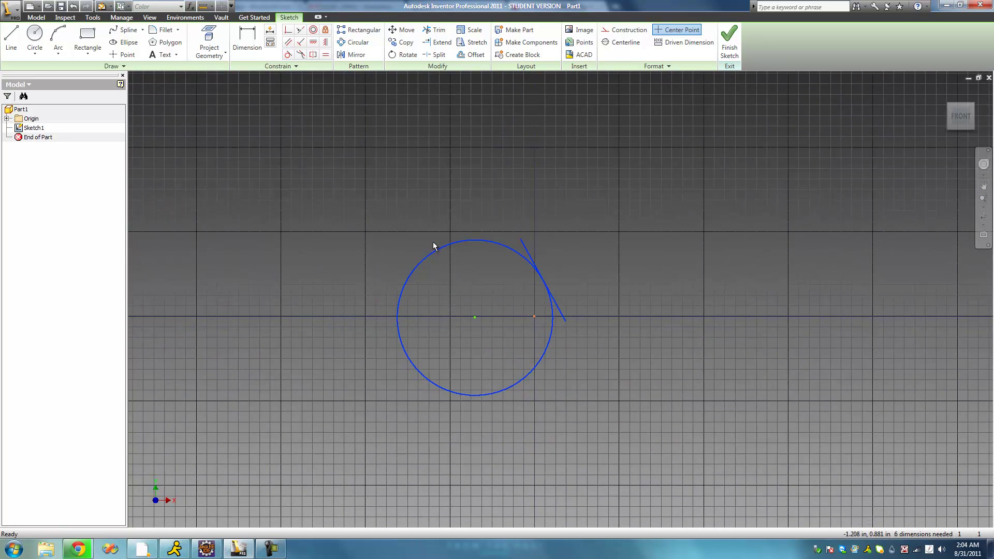
- Delete the circle and line, then draw a three-point arc left of the origin
{"action": "key", "text": "Delete"}
{"action": "left_click", "coordinate": [58, 42]}
{"action": "left_click", "coordinate": [313, 322]}
{"action": "left_click", "coordinate": [362, 229]}
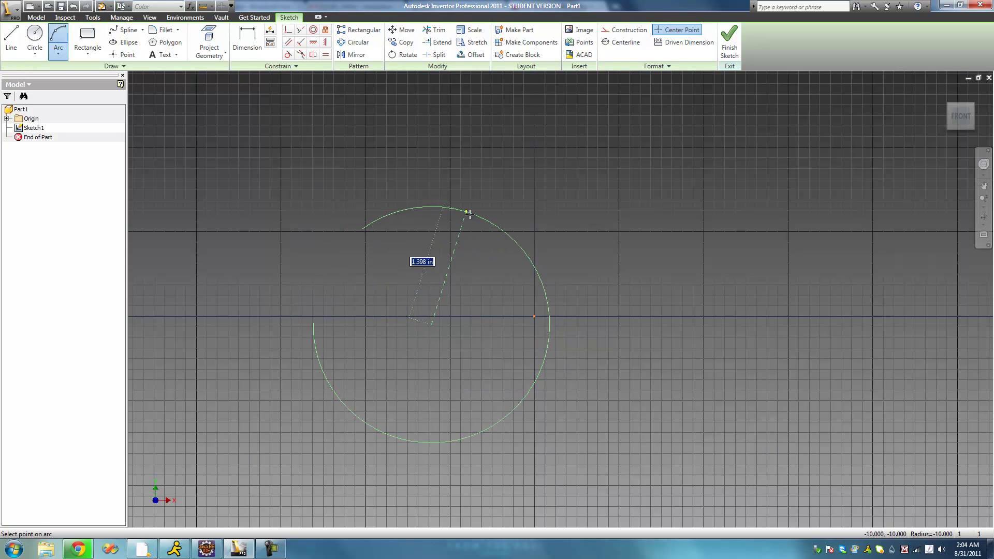
{"action": "left_click", "coordinate": [372, 264]}
{"action": "right_click", "coordinate": [411, 264]}
{"action": "left_click", "coordinate": [432, 266]}
- Draw a short slanted line just right of the arc's lower end
{"action": "left_click", "coordinate": [11, 41]}
{"action": "left_click", "coordinate": [375, 331]}
{"action": "left_click", "coordinate": [397, 249]}
{"action": "right_click", "coordinate": [417, 249]}
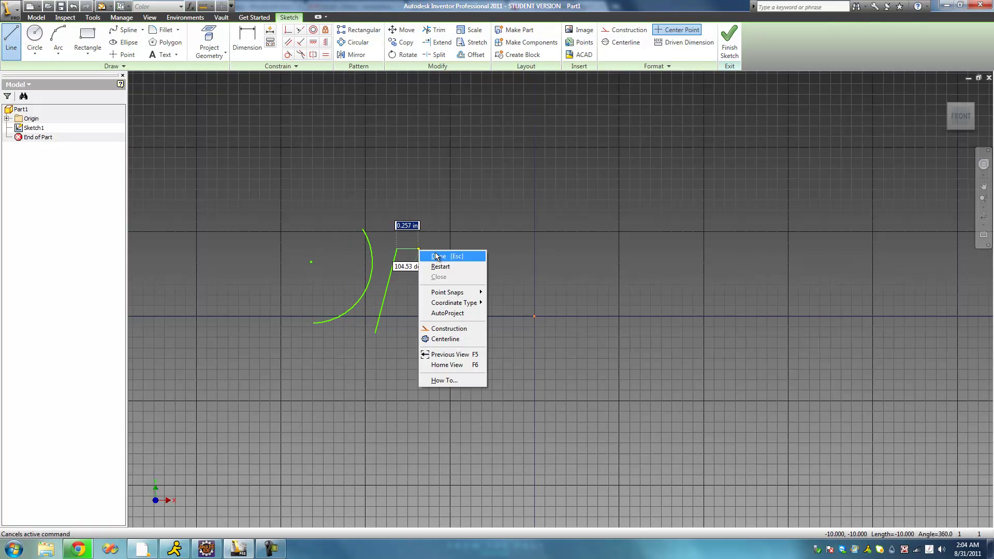
{"action": "left_click", "coordinate": [435, 256]}
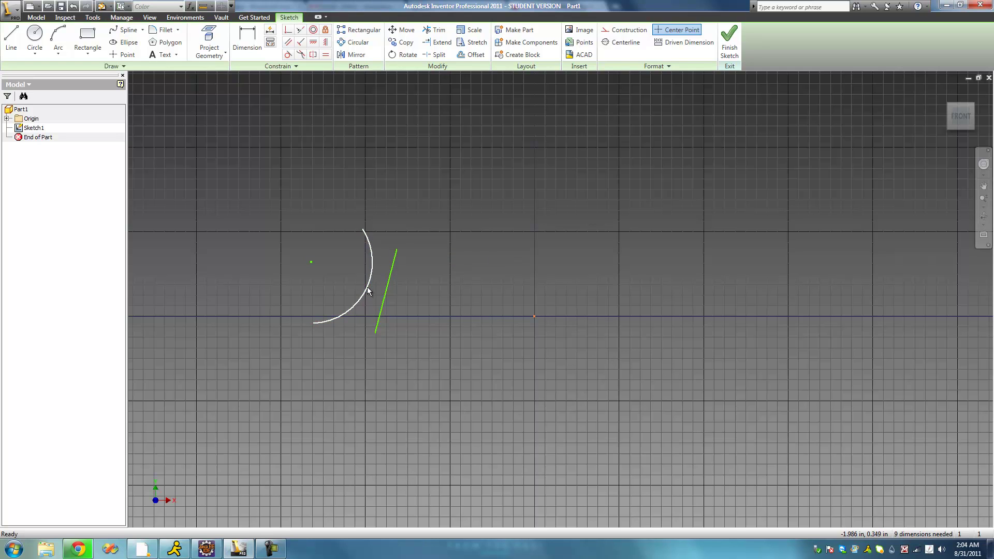
- Constrain the arc tangent to the slanted line, reducing the needed dimensions from 9 to 8
{"action": "left_click", "coordinate": [289, 54]}
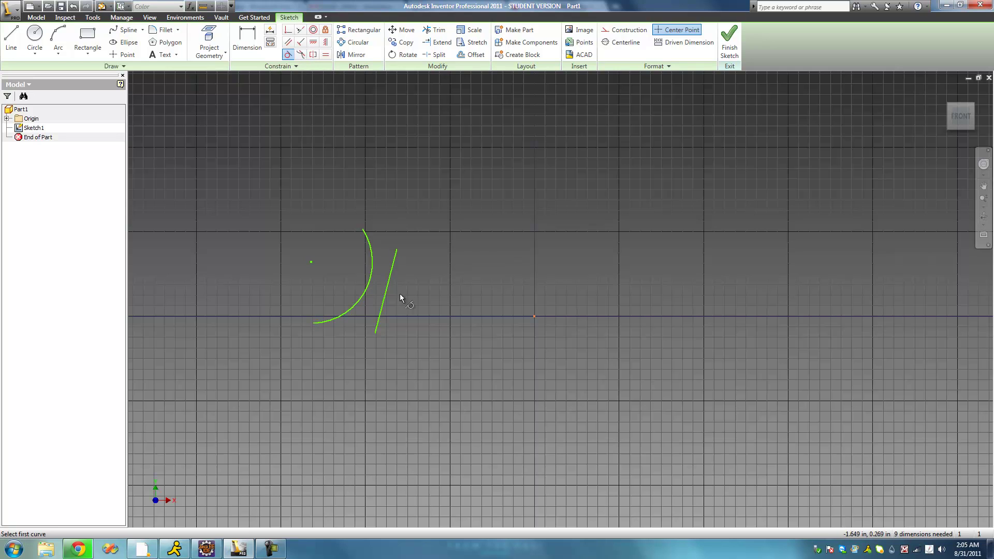
{"action": "left_click", "coordinate": [386, 286]}
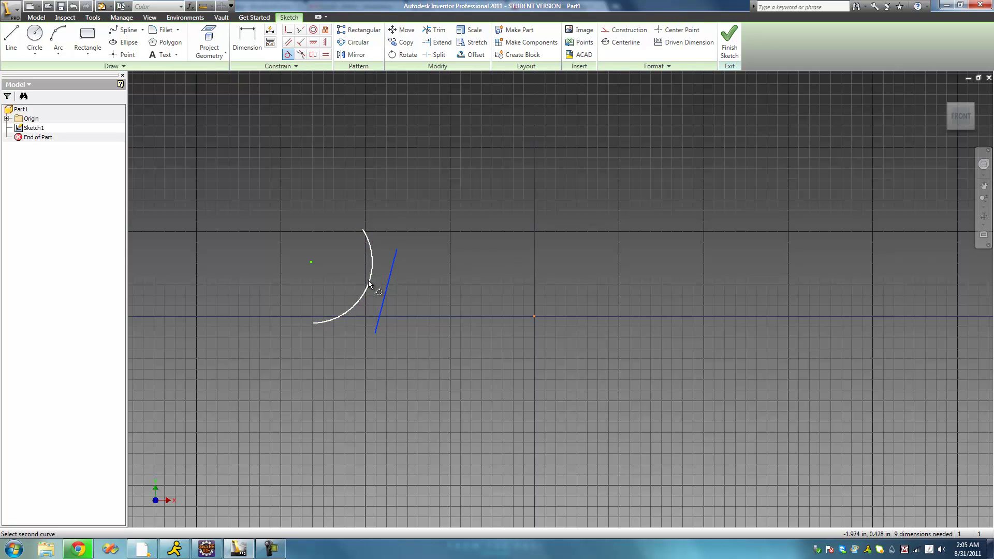
{"action": "left_click", "coordinate": [369, 273]}
{"action": "right_click", "coordinate": [392, 291]}
{"action": "left_click", "coordinate": [412, 292]}
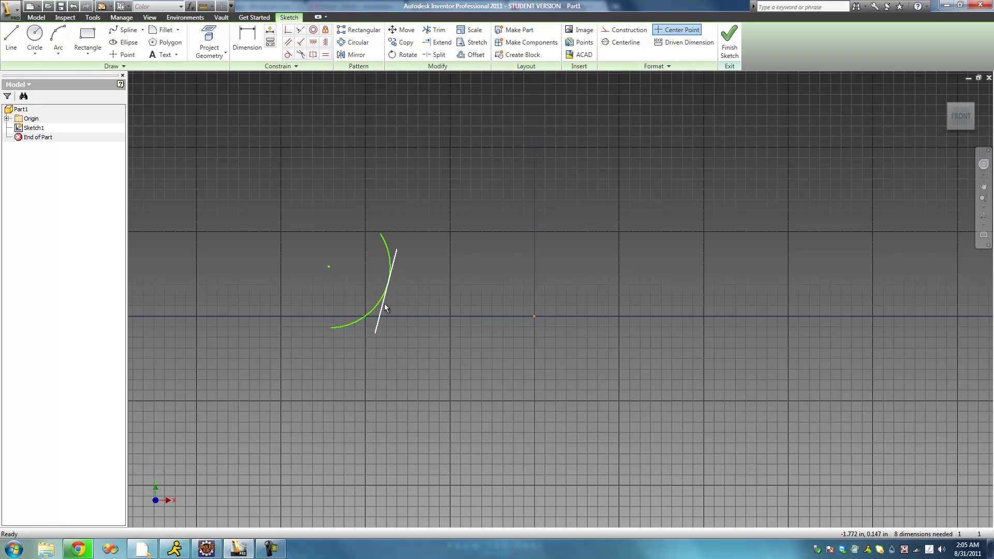
{"action": "scroll", "coordinate": [388, 288], "scroll_direction": "up", "scroll_amount": 3}
{"action": "scroll", "coordinate": [386, 283], "scroll_direction": "up", "scroll_amount": 5}
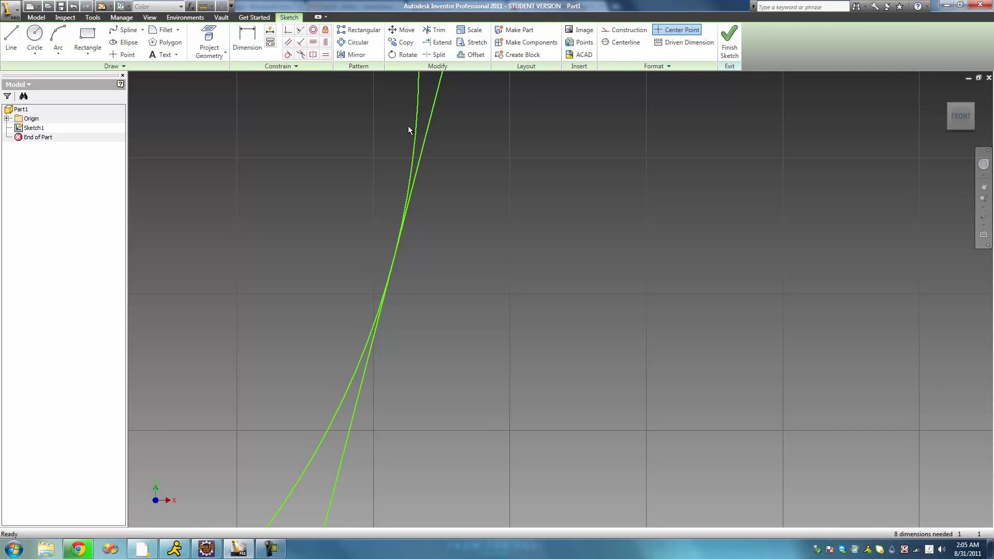
{"action": "scroll", "coordinate": [425, 308], "scroll_direction": "down", "scroll_amount": 5}
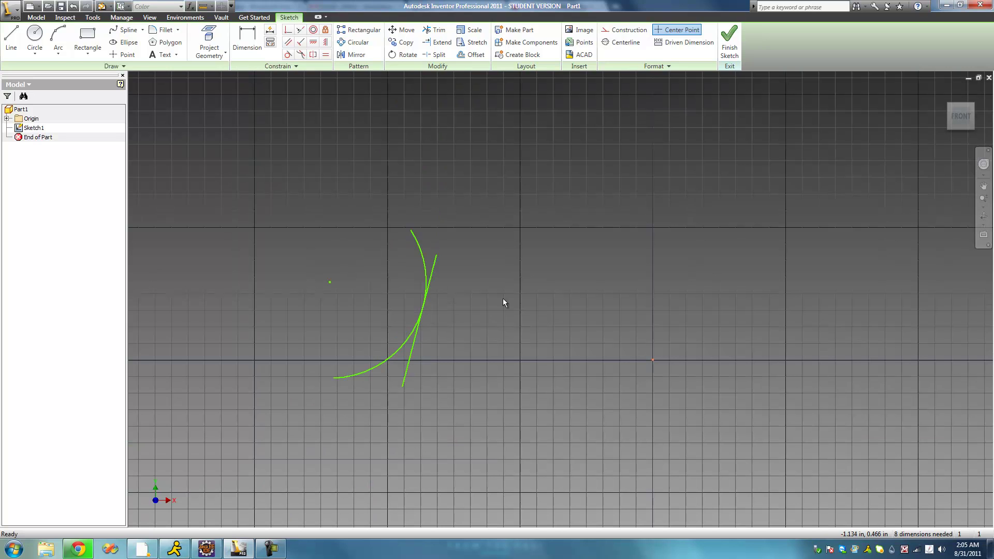